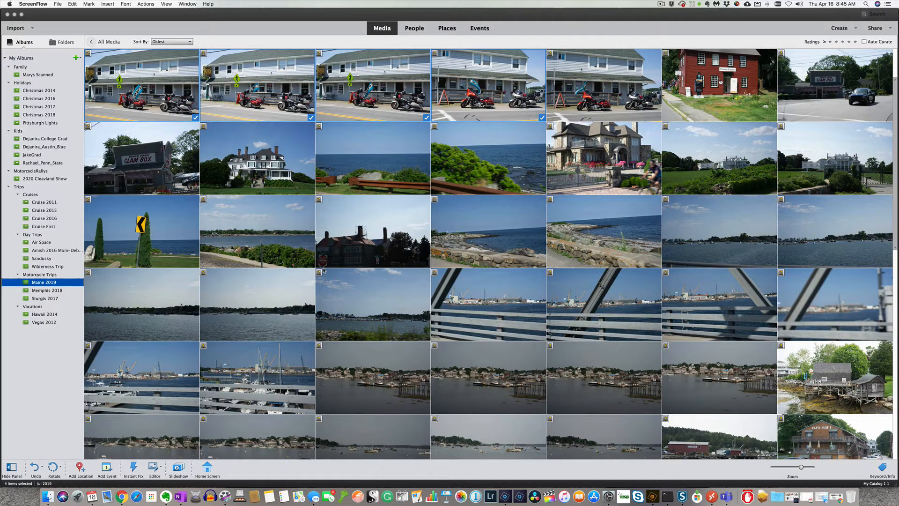
# Select the five photos of motorcycles parked outside the white building in the Maine 2019 album.
pyautogui.click(338, 249)
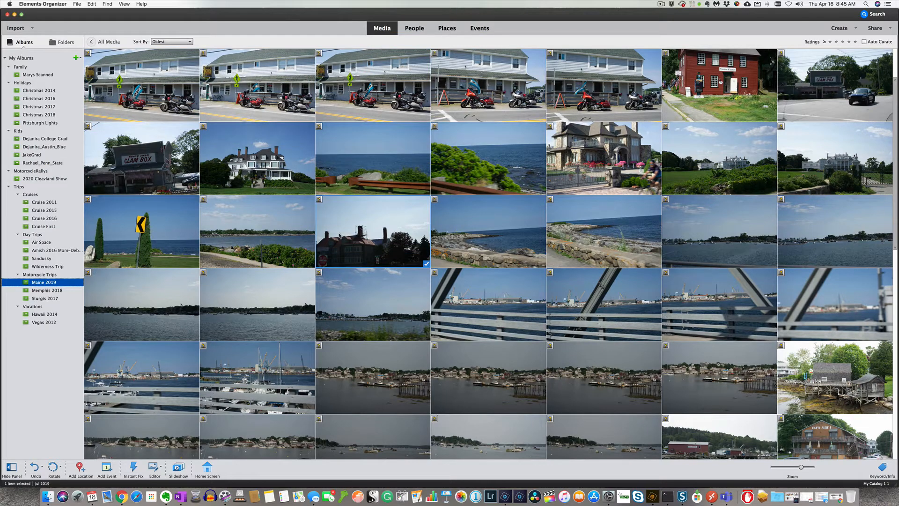
pyautogui.scroll(2, 340, 235)
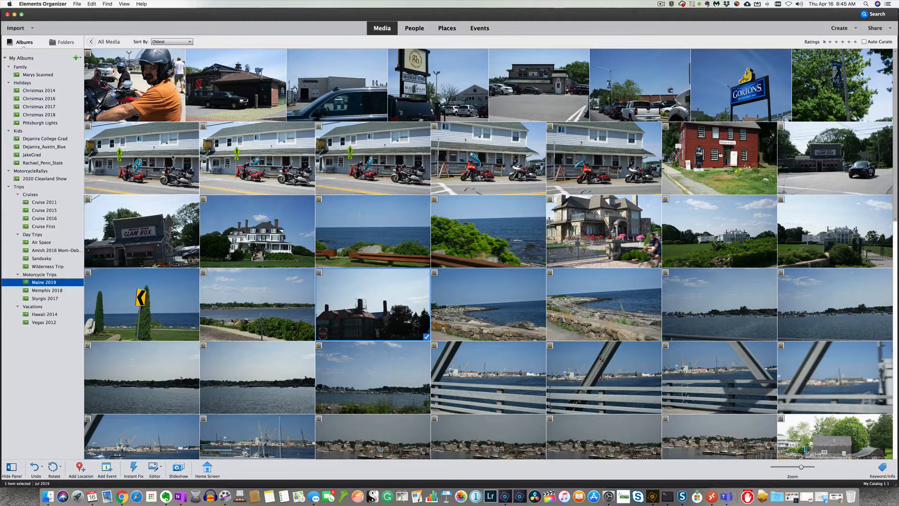
pyautogui.click(172, 157)
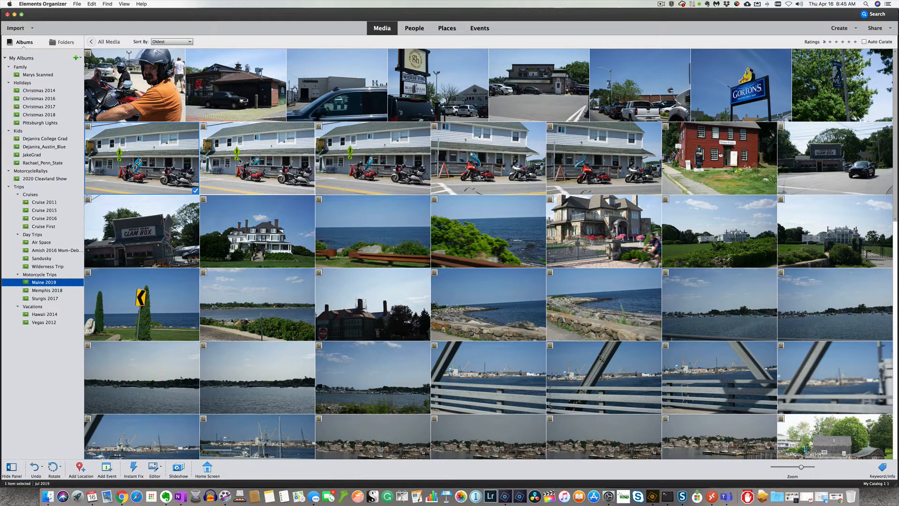
pyautogui.keyDown('super'); pyautogui.click(239, 161); pyautogui.keyUp('super')
pyautogui.keyDown('super'); pyautogui.click(346, 162); pyautogui.keyUp('super')
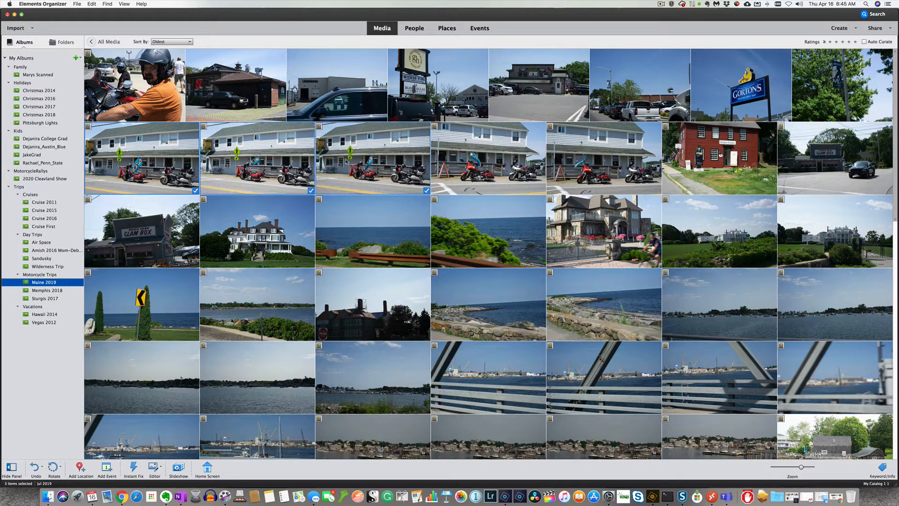
pyautogui.keyDown('super'); pyautogui.click(487, 159); pyautogui.keyUp('super')
pyautogui.keyDown('super'); pyautogui.click(568, 157); pyautogui.keyUp('super')
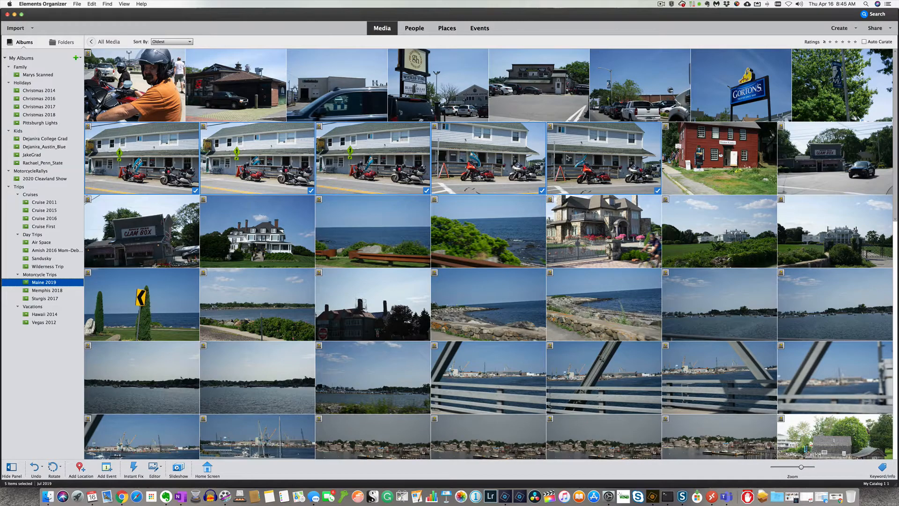
# Add the two photos of a motorcycle parked beside the wooded road to the current selection.
pyautogui.scroll(-15, 568, 158)
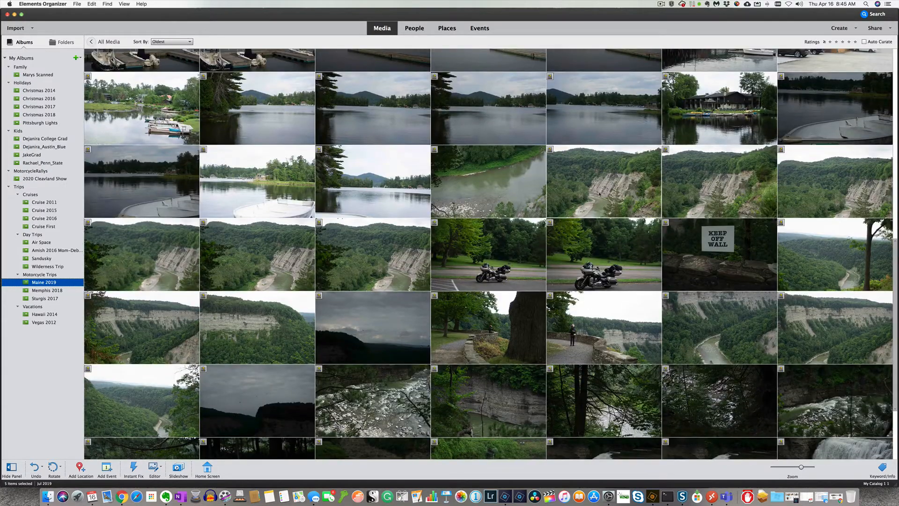
pyautogui.keyDown('super'); pyautogui.click(602, 241); pyautogui.keyUp('super')
pyautogui.keyDown('super'); pyautogui.click(508, 249); pyautogui.keyUp('super')
pyautogui.scroll(-3, 509, 249)
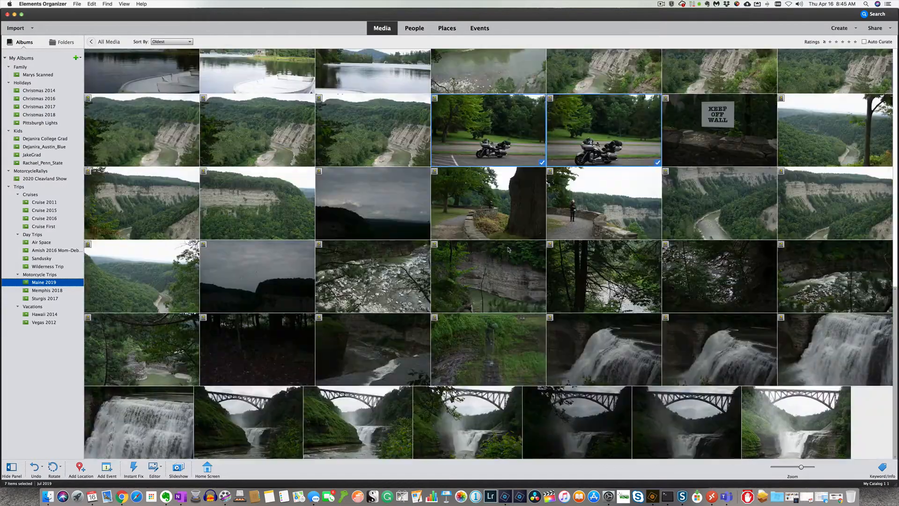
pyautogui.scroll(15, 509, 250)
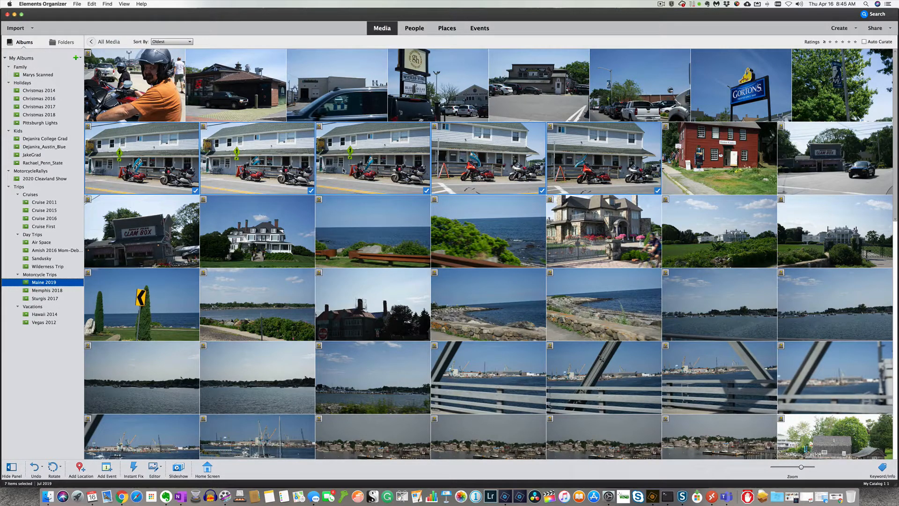
pyautogui.scroll(-1, 344, 171)
pyautogui.scroll(1, 344, 170)
pyautogui.scroll(-1, 534, 319)
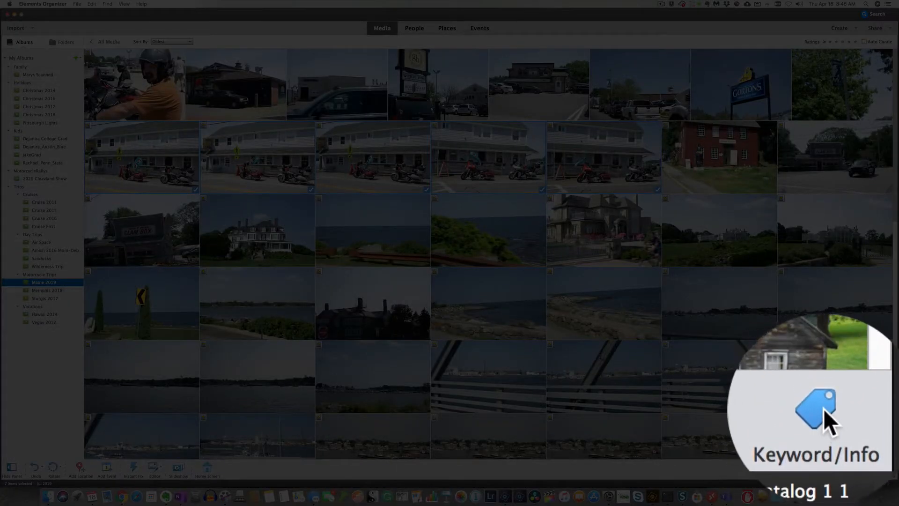
# Show the tags for the media and expand the list of keywords.
pyautogui.click(880, 468)
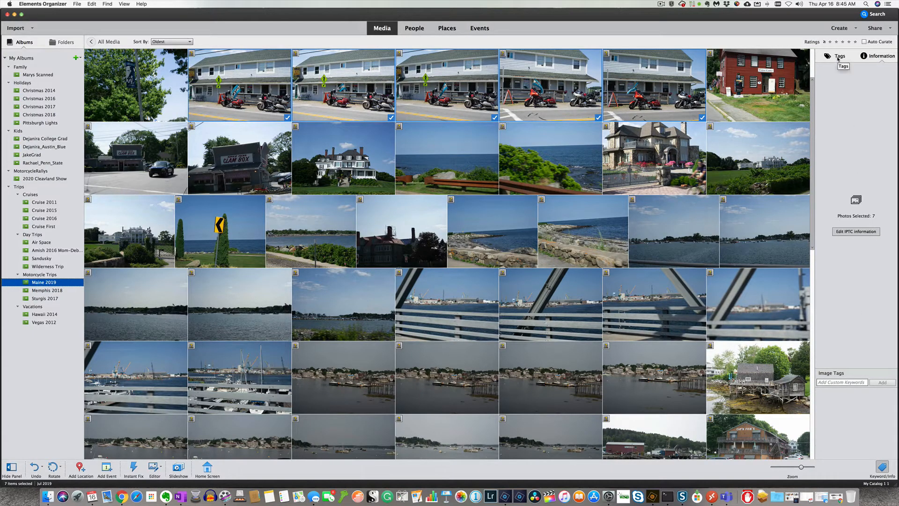
pyautogui.click(839, 57)
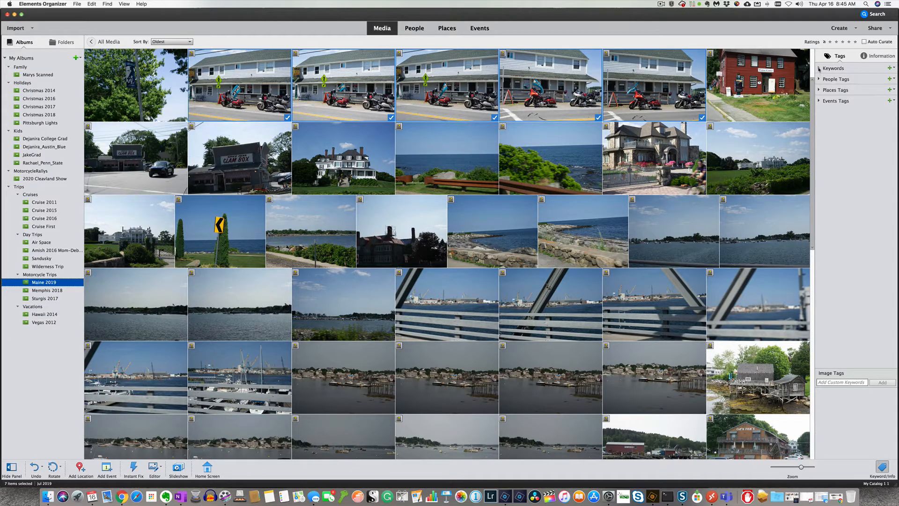
pyautogui.click(819, 69)
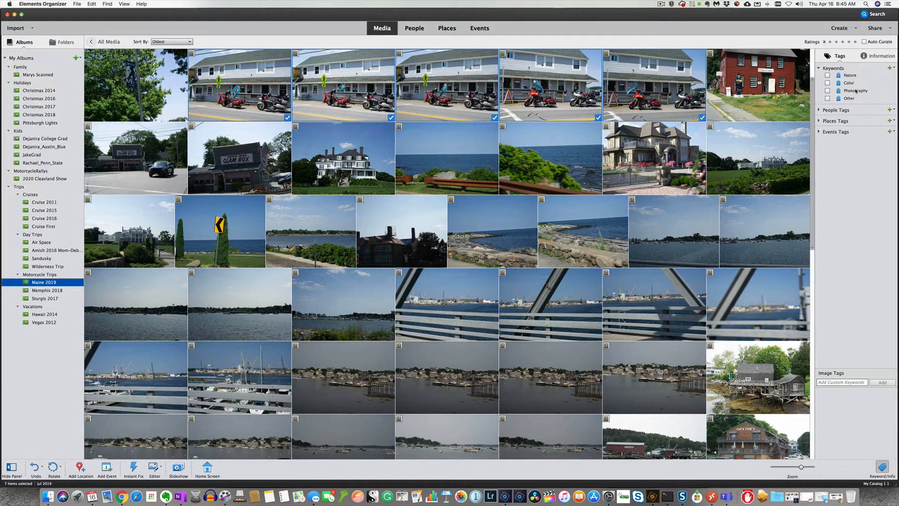
# Create a keyword category named Motorcycles with the sun-wearing-sunglasses icon.
pyautogui.click(895, 69)
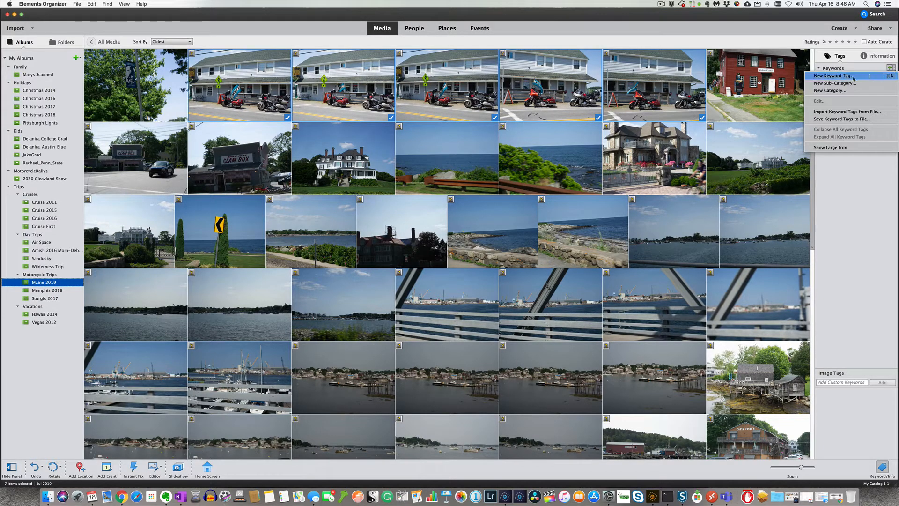
pyautogui.click(832, 91)
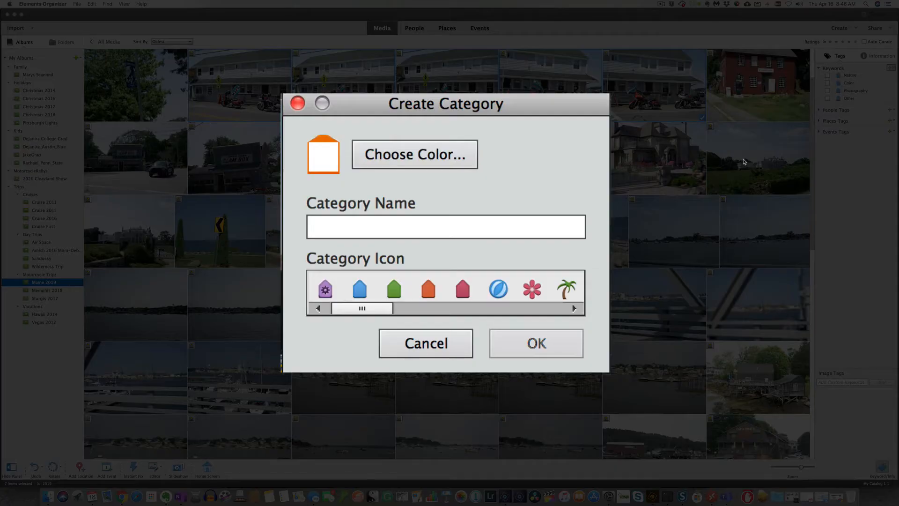
pyautogui.write('Motorcycles')
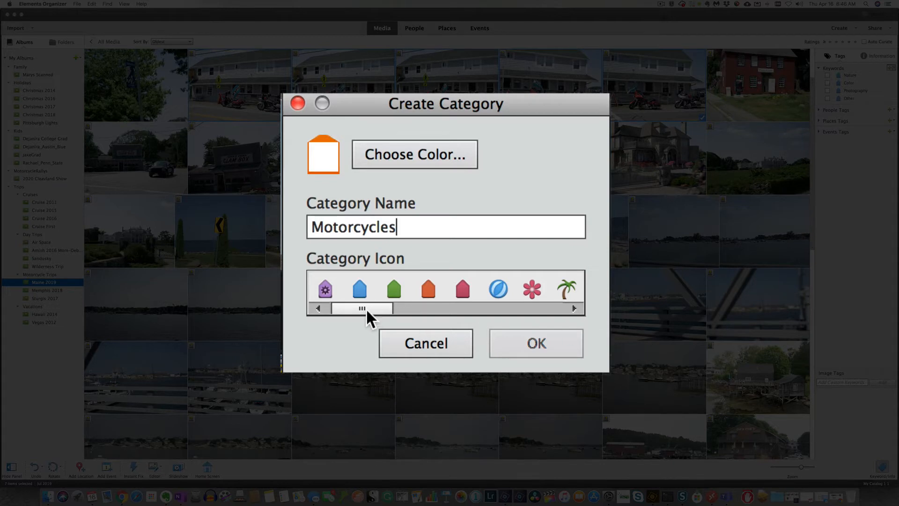
pyautogui.moveTo(365, 309); pyautogui.dragTo(528, 317)
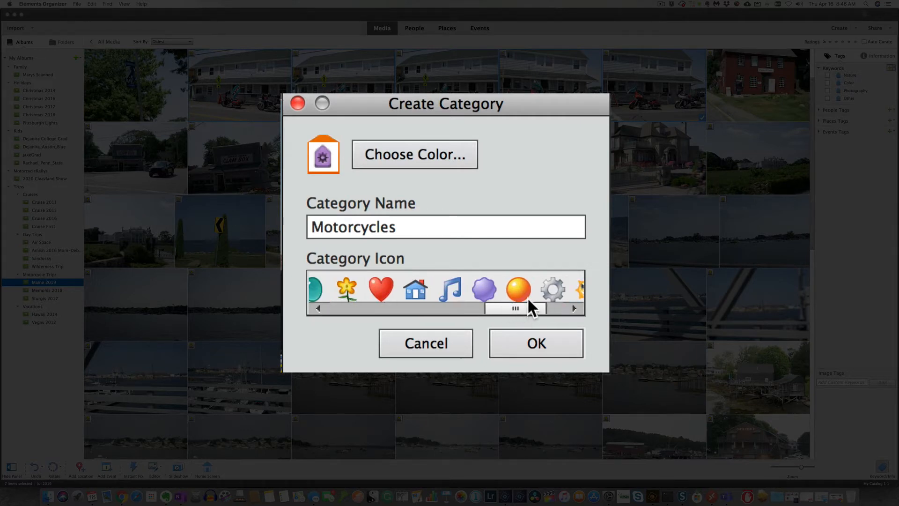
pyautogui.moveTo(525, 306); pyautogui.dragTo(541, 311)
pyautogui.click(533, 288)
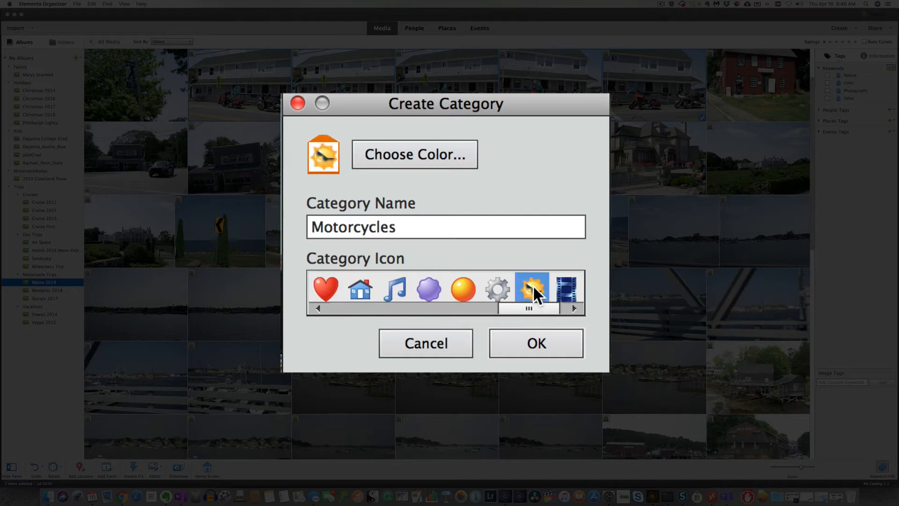
pyautogui.click(521, 336)
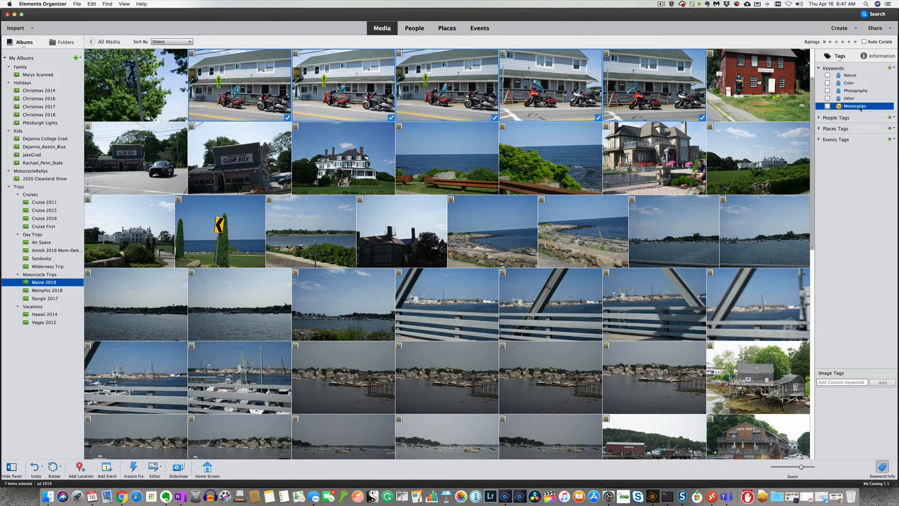
# Create a sub-category named Vacations under the Motorcycles keyword category, accepting the duplicate name.
pyautogui.rightClick(860, 108)
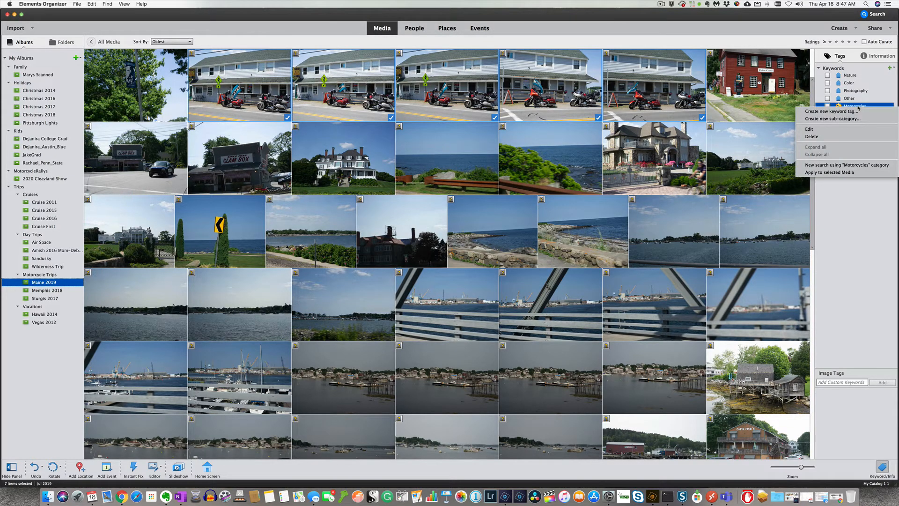
pyautogui.click(859, 107)
pyautogui.rightClick(859, 107)
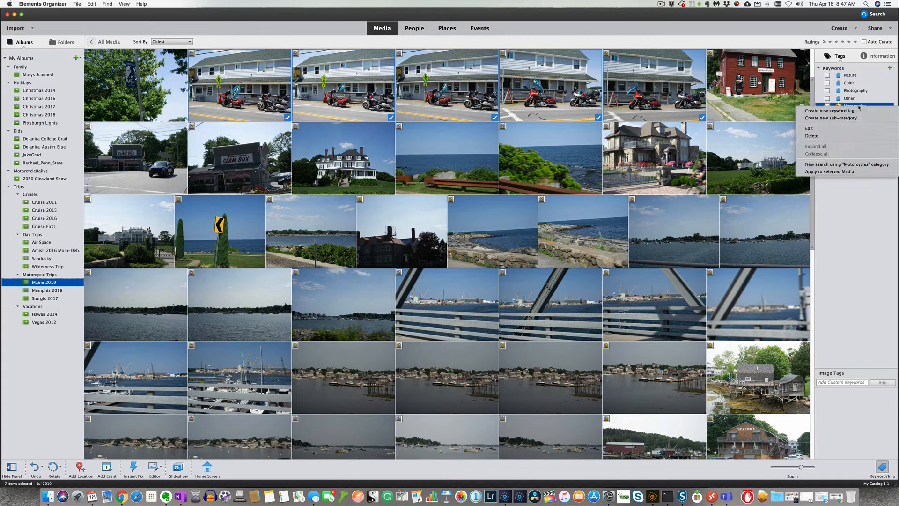
pyautogui.click(827, 119)
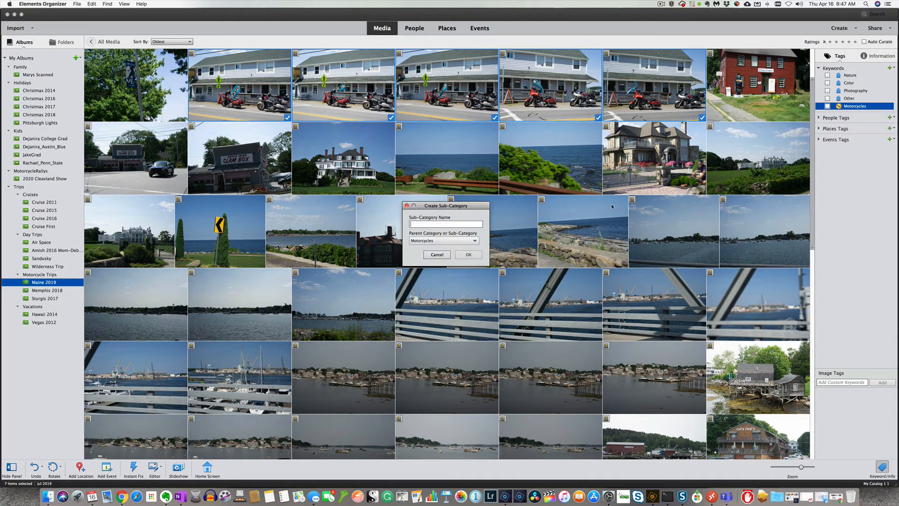
pyautogui.write('Vacat')
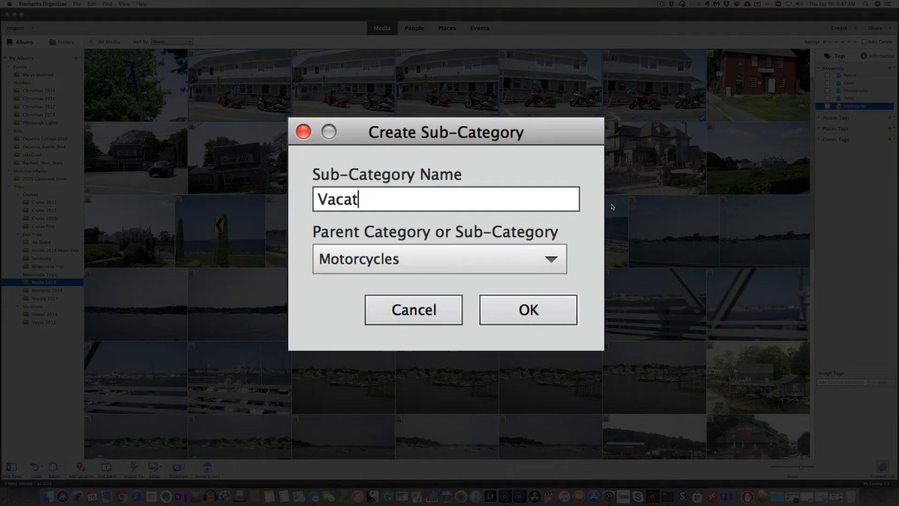
pyautogui.write('ions')
pyautogui.click(526, 310)
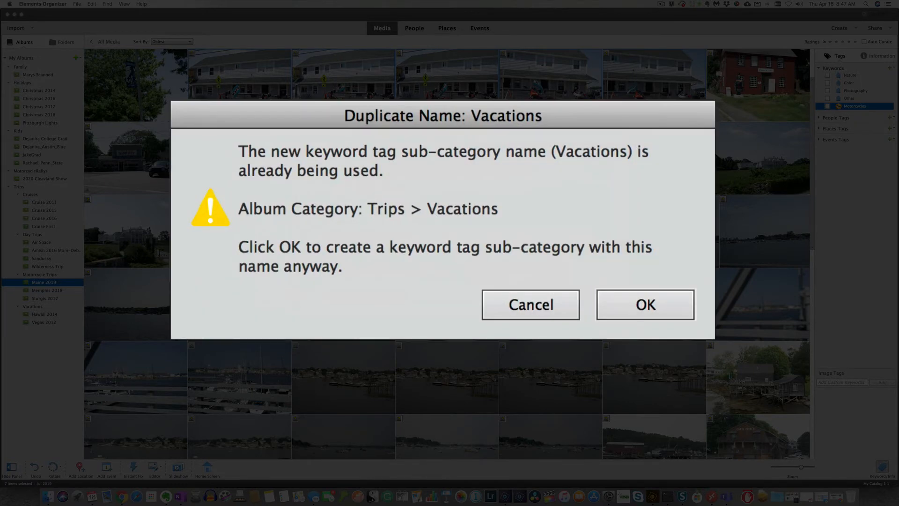
pyautogui.click(613, 308)
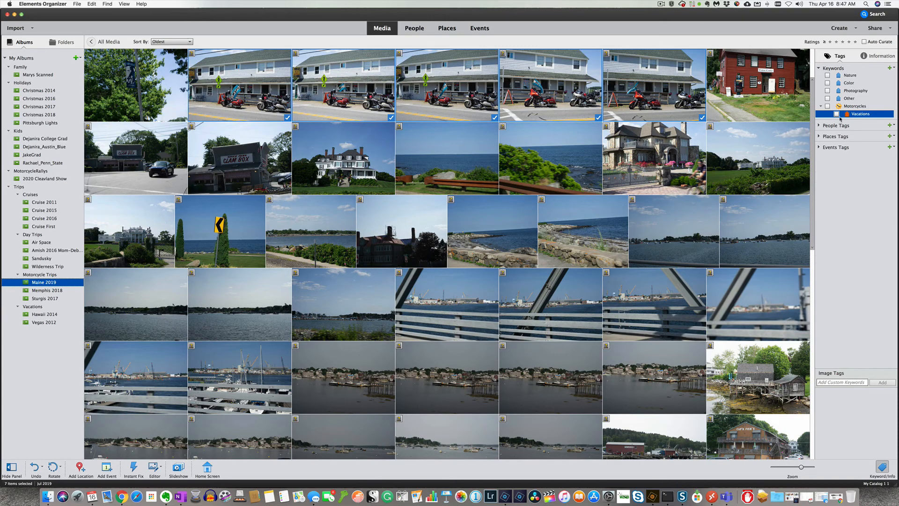
# Apply the Vacations keyword tag to the five photos of motorcycles parked outside the white building.
pyautogui.click(837, 113)
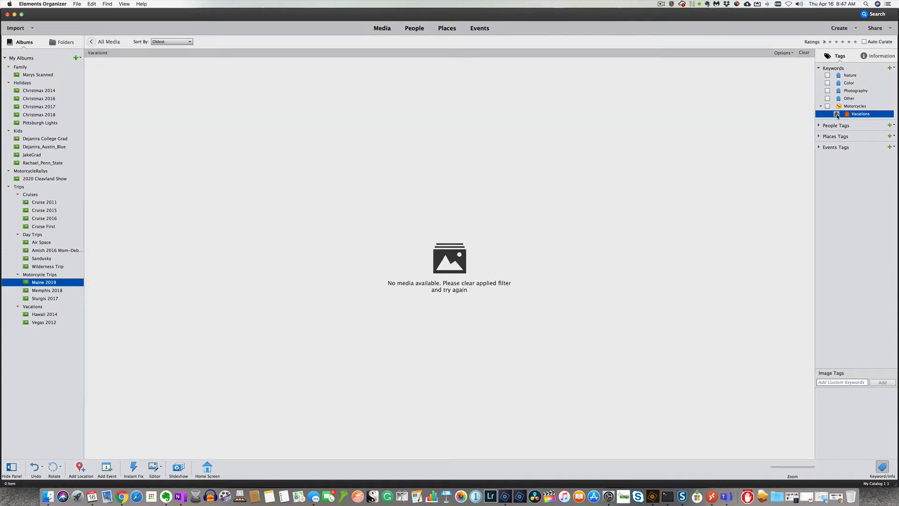
pyautogui.click(837, 114)
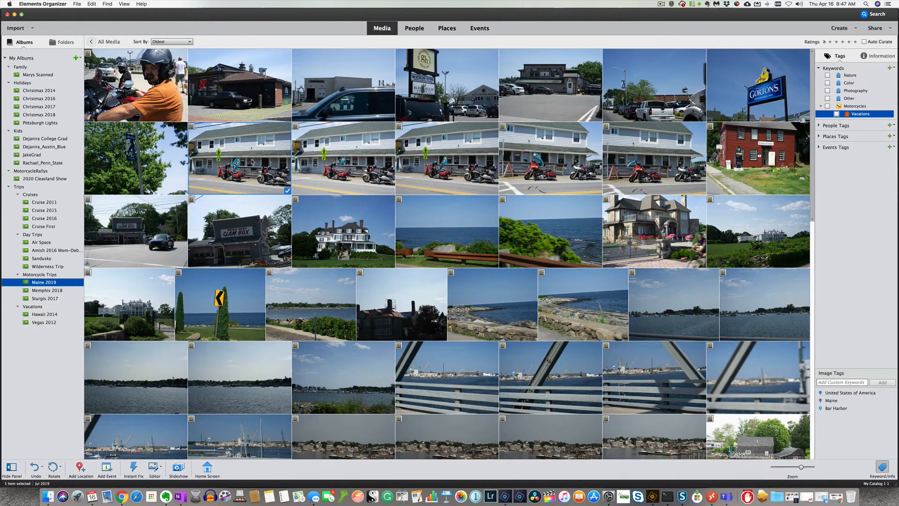
pyautogui.keyDown('super'); pyautogui.click(305, 161); pyautogui.keyUp('super')
pyautogui.keyDown('super'); pyautogui.click(412, 159); pyautogui.keyUp('super')
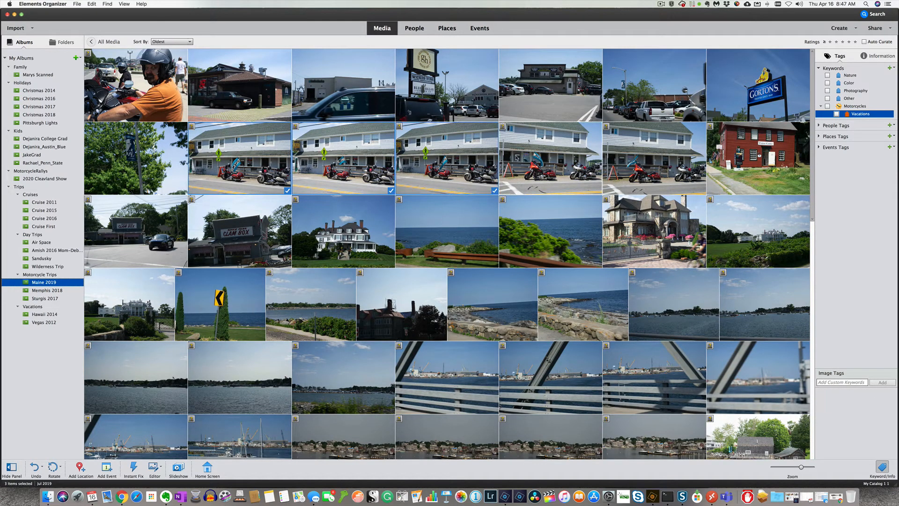
pyautogui.keyDown('super'); pyautogui.click(517, 157); pyautogui.keyUp('super')
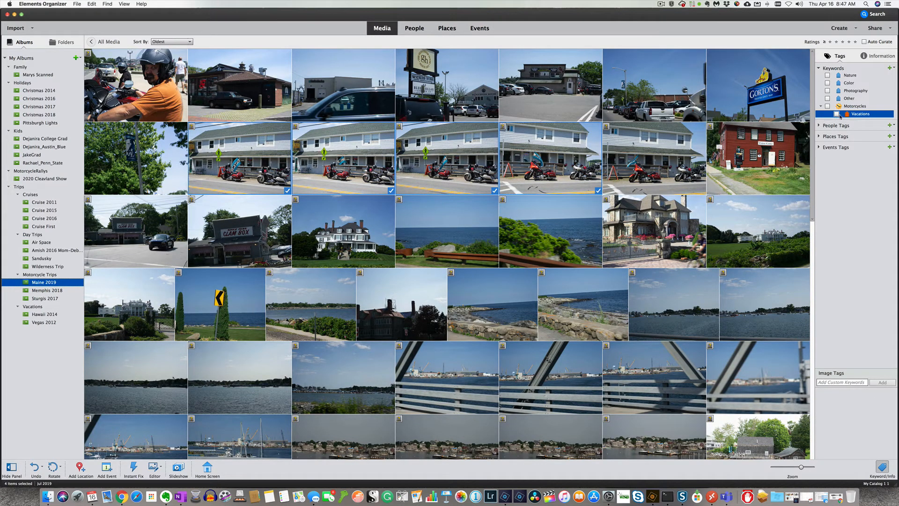
pyautogui.moveTo(860, 115); pyautogui.dragTo(581, 150)
pyautogui.click(642, 177)
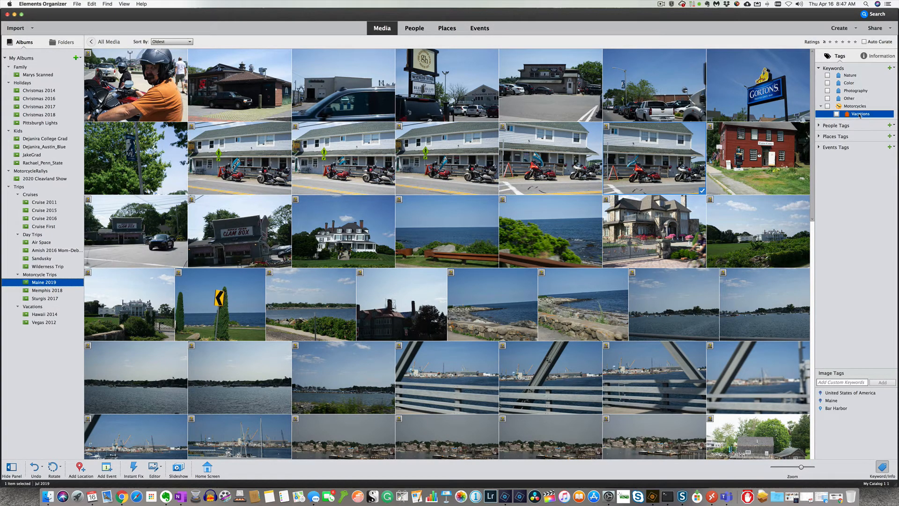
pyautogui.moveTo(859, 114); pyautogui.dragTo(666, 164)
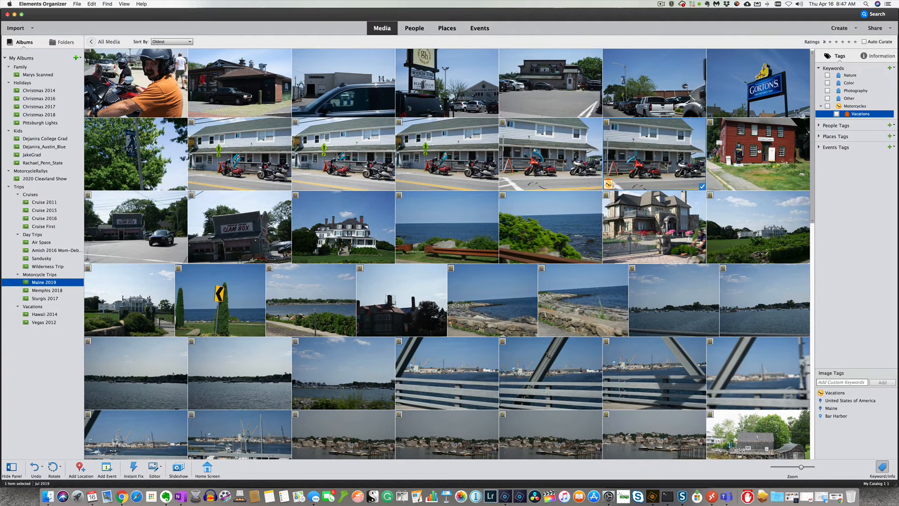
# Apply the Vacations keyword tag to the two photos of a motorcycle parked beside the wooded road.
pyautogui.scroll(-15, 666, 165)
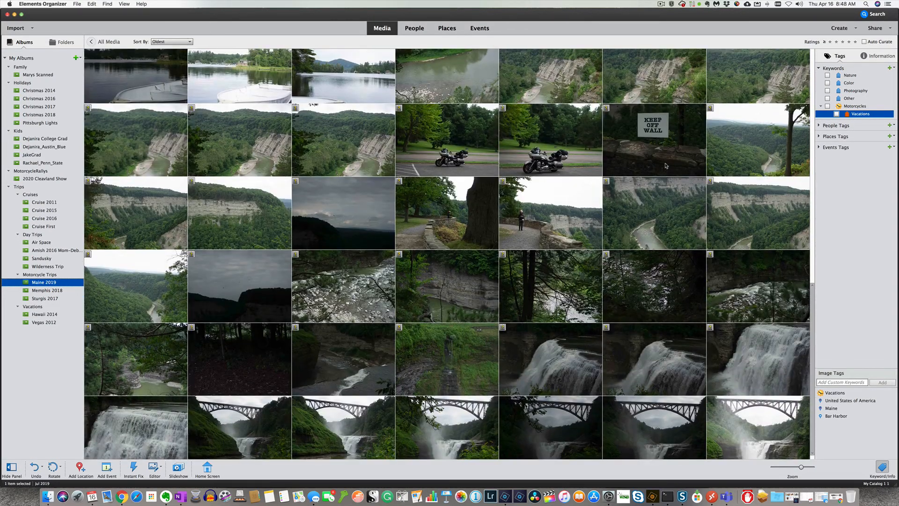
pyautogui.click(475, 138)
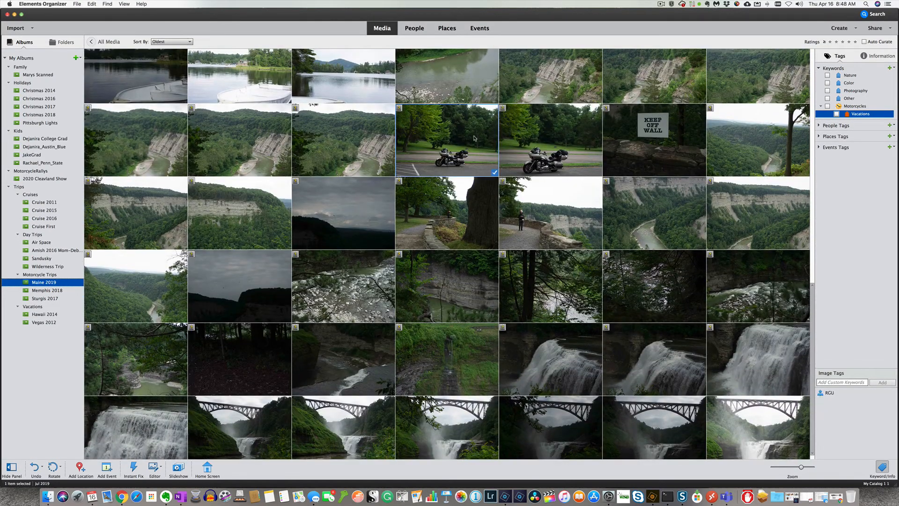
pyautogui.keyDown('super'); pyautogui.click(537, 138); pyautogui.keyUp('super')
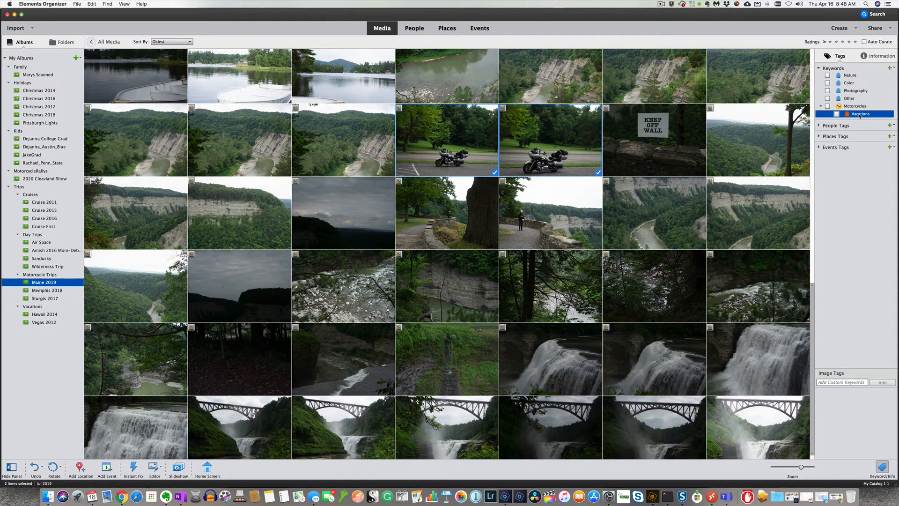
pyautogui.moveTo(860, 115); pyautogui.dragTo(570, 151)
# Filter the album's photos by the Vacations keyword tag under Motorcycles.
pyautogui.click(819, 68)
pyautogui.click(819, 69)
pyautogui.click(837, 115)
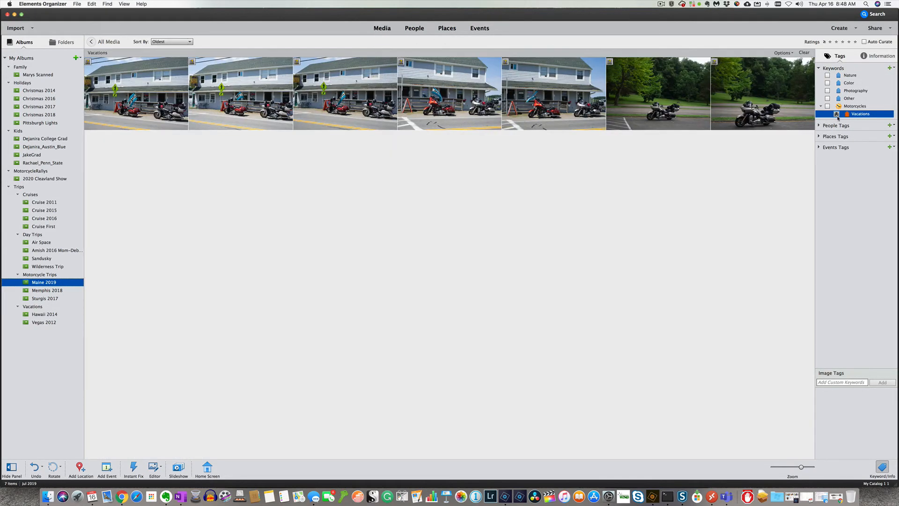